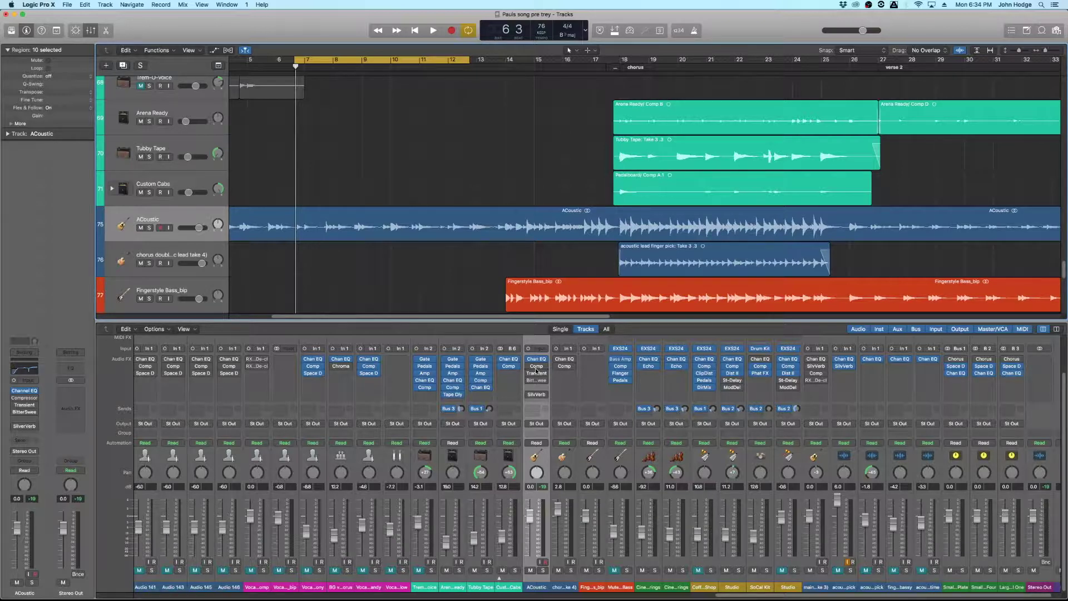
# Play the unprocessed ACoustic guitar from bar 7 and stop around bar 10.
pyautogui.press('space')
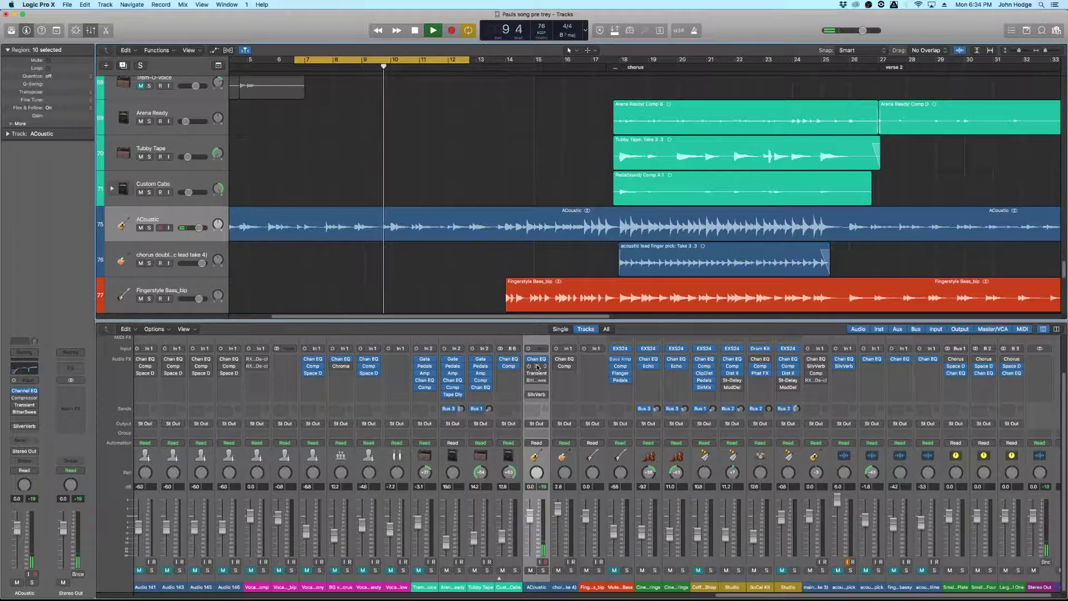
pyautogui.press('space')
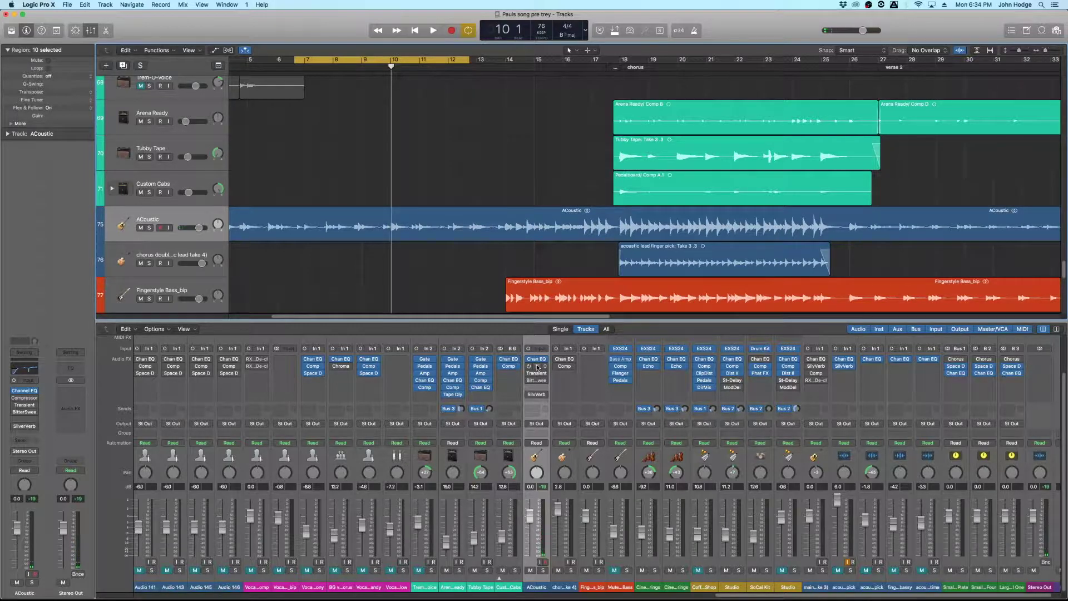
# Open the ACoustic channel's Compressor, move its window aside, and raise the threshold to 0.0 dB.
pyautogui.click(536, 365)
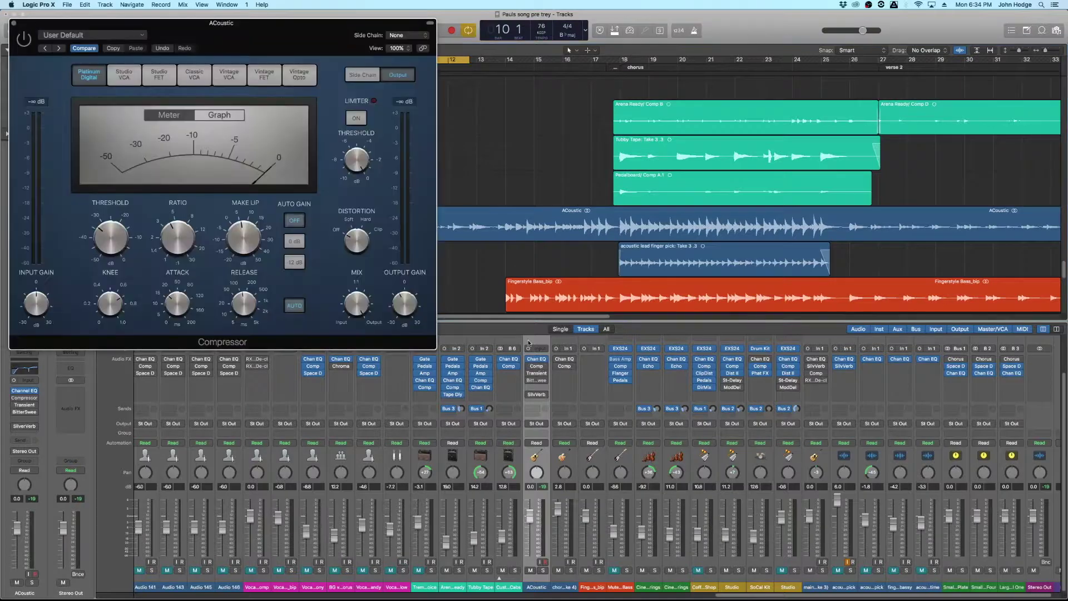
pyautogui.moveTo(290, 32); pyautogui.dragTo(752, 82)
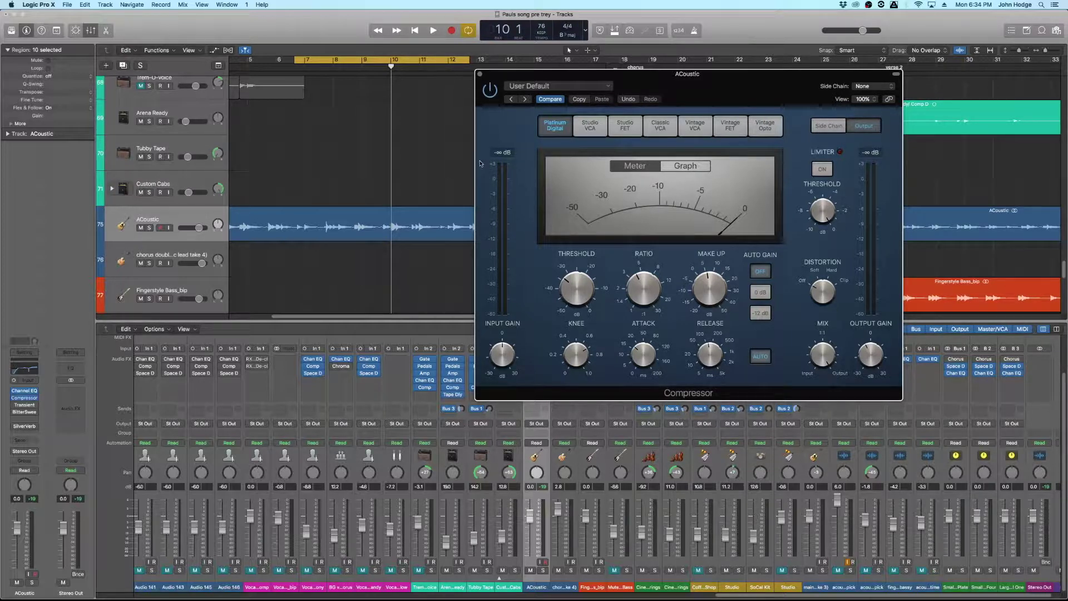
pyautogui.moveTo(586, 272)
pyautogui.moveTo(618, 301)
pyautogui.moveTo(575, 297)
pyautogui.moveTo(580, 285); pyautogui.dragTo(590, 188)
# During playback, lower the Compressor threshold to -15.0 dB, then to -32.5 dB.
pyautogui.moveTo(710, 286)
pyautogui.moveTo(637, 359)
pyautogui.press('space')
pyautogui.moveTo(578, 286)
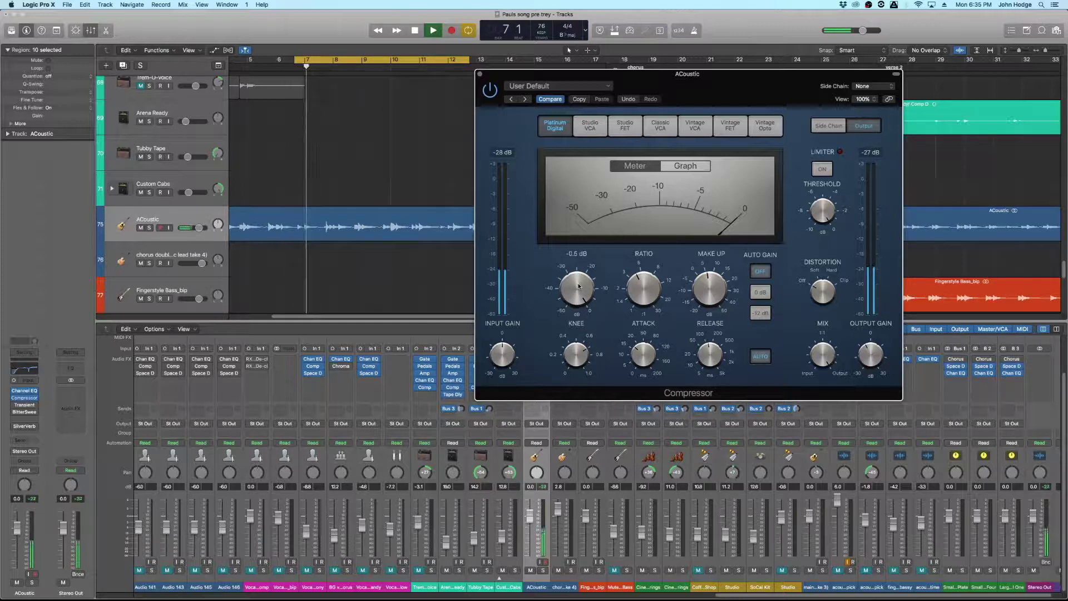
pyautogui.moveTo(579, 287); pyautogui.dragTo(605, 359)
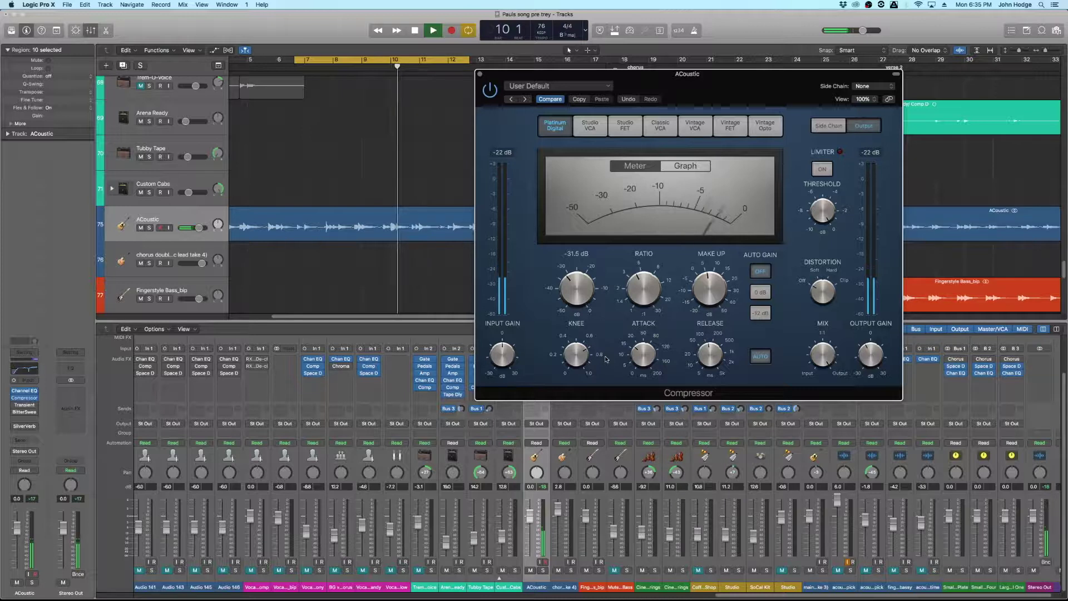
pyautogui.moveTo(605, 358); pyautogui.dragTo(605, 365)
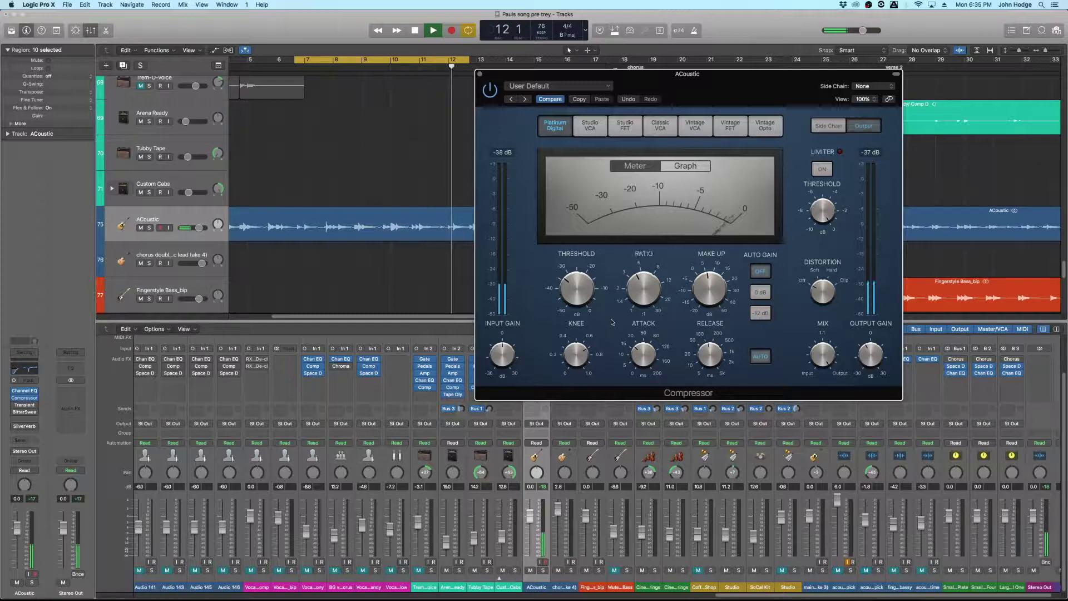
# Audition a slow Compressor attack of about 161 ms, then 200 ms; replay from bar 7 at 14.0 ms.
pyautogui.press('space')
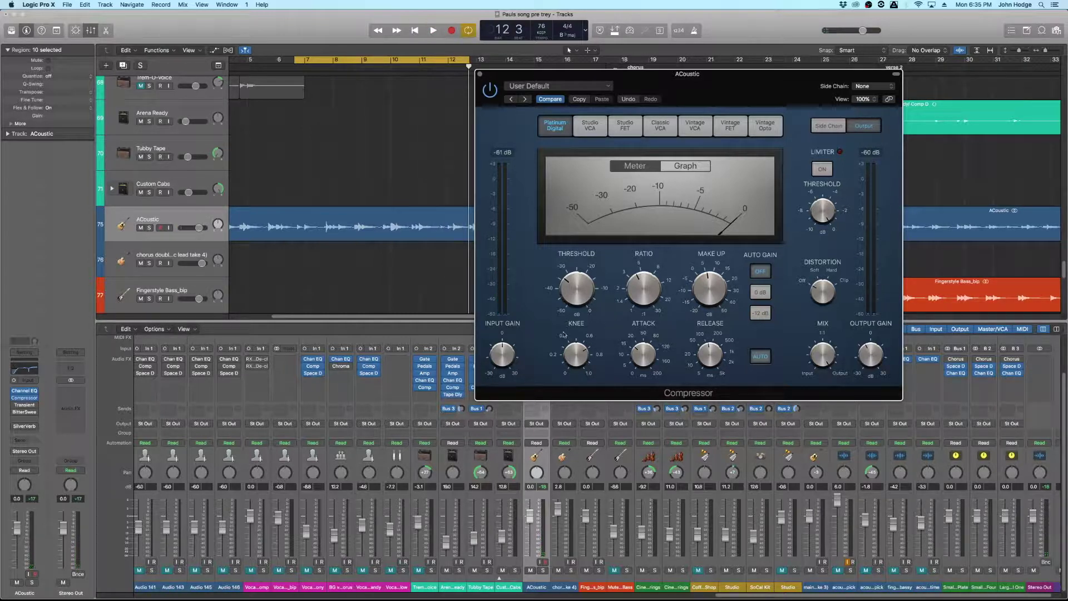
pyautogui.moveTo(645, 368)
pyautogui.moveTo(639, 357); pyautogui.dragTo(641, 332)
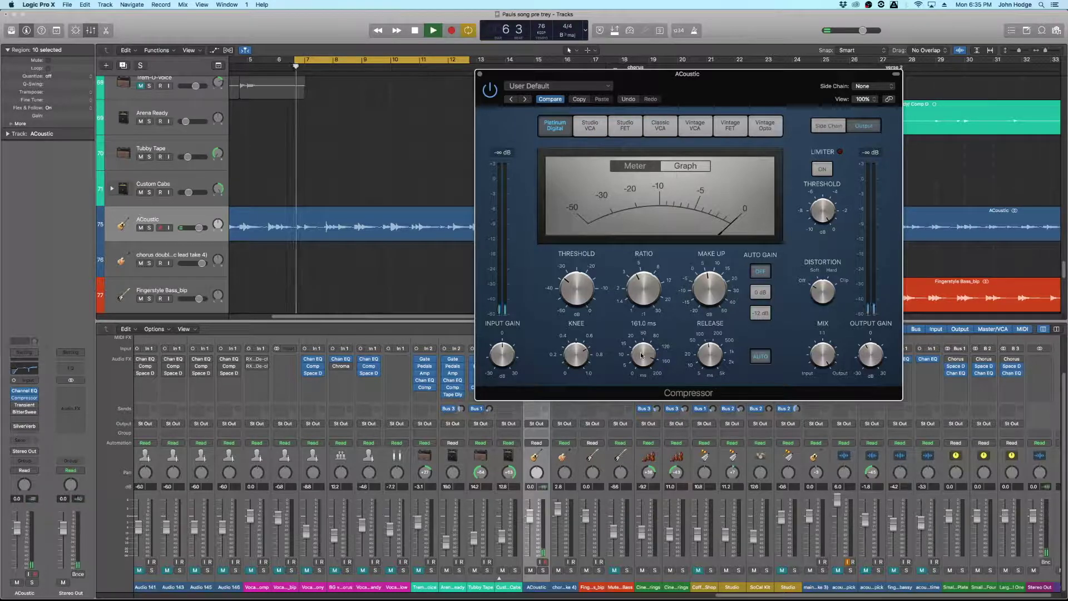
pyautogui.moveTo(641, 354); pyautogui.dragTo(657, 412)
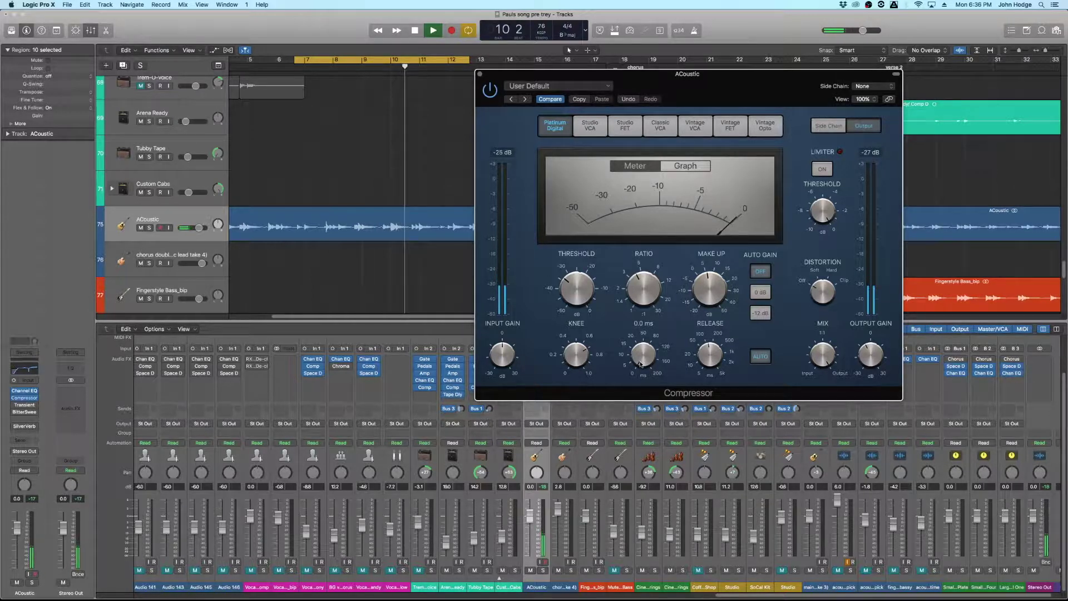
pyautogui.press('space')
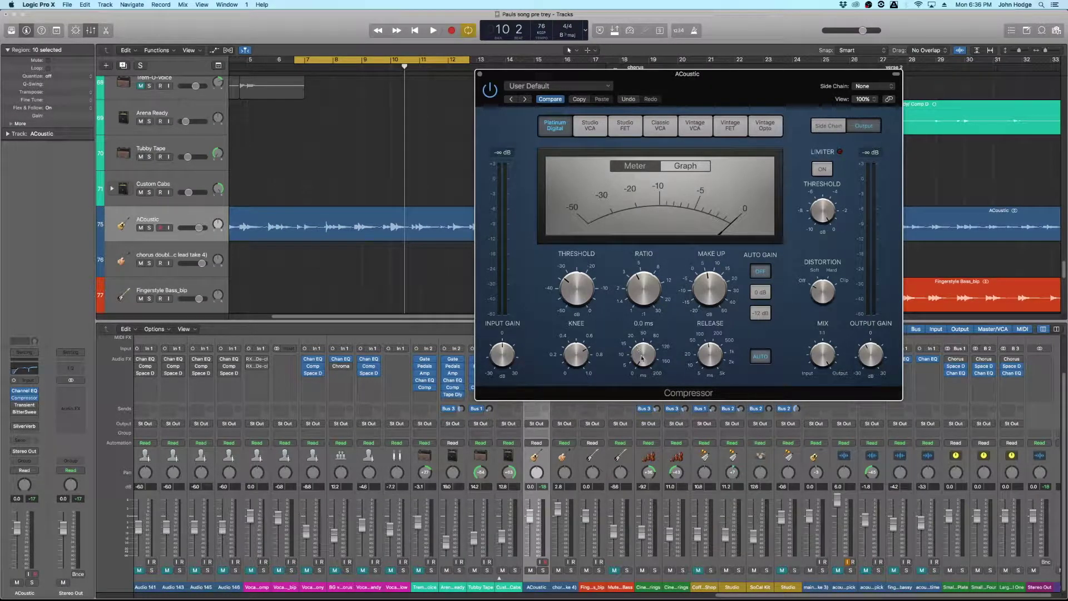
pyautogui.press('space')
pyautogui.moveTo(642, 358); pyautogui.dragTo(642, 334)
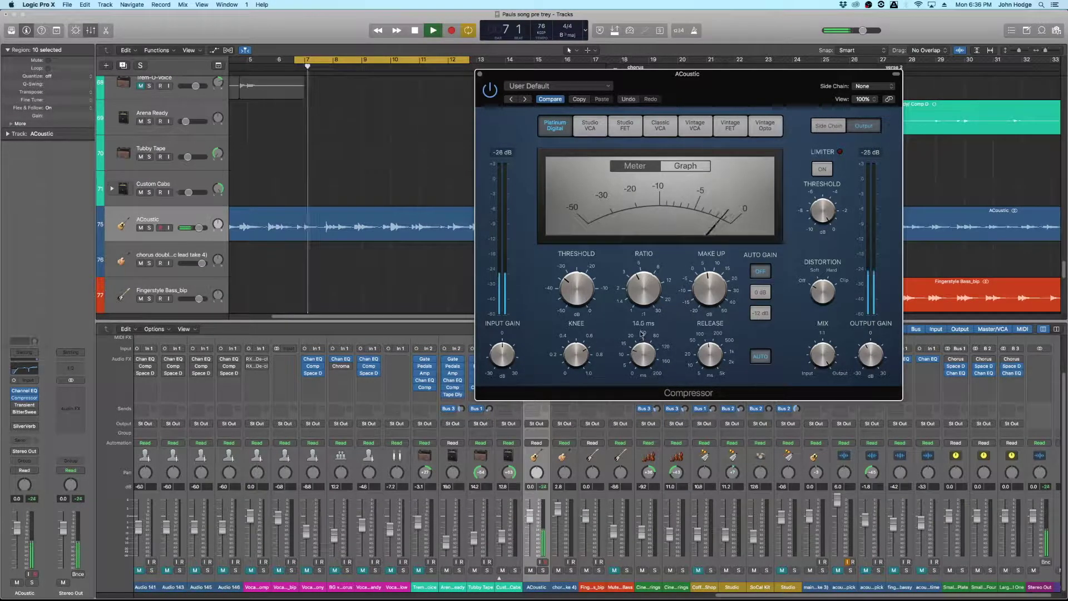
# Raise the Compressor attack to 17.5 ms, then replay the cycle from bar 7.
pyautogui.moveTo(643, 334)
pyautogui.mouseDown()
pyautogui.moveTo(645, 315)
pyautogui.moveTo(645, 324)
pyautogui.mouseUp()
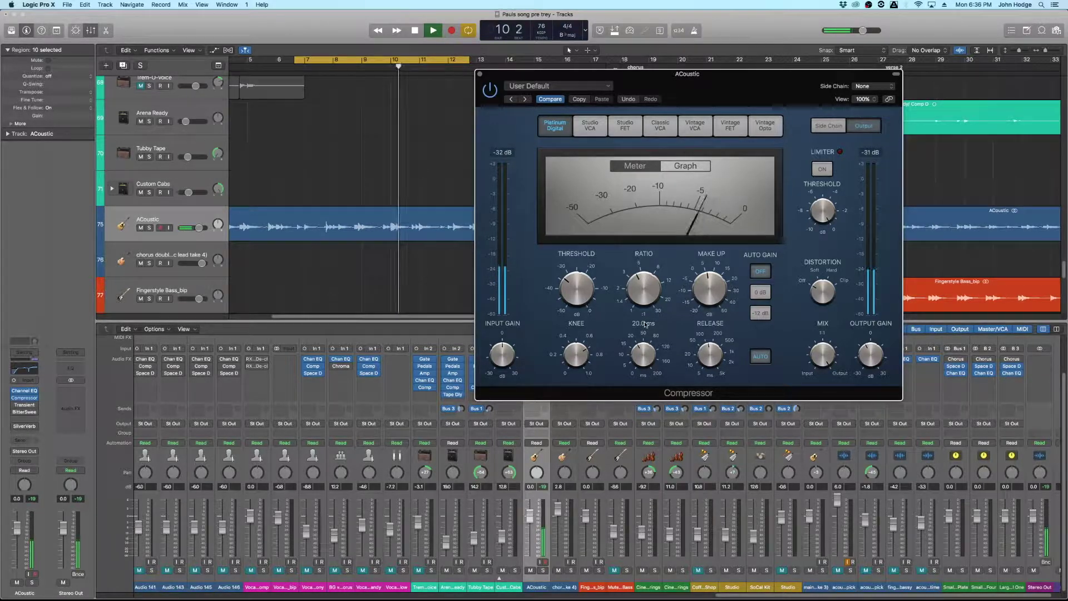
pyautogui.press('space')
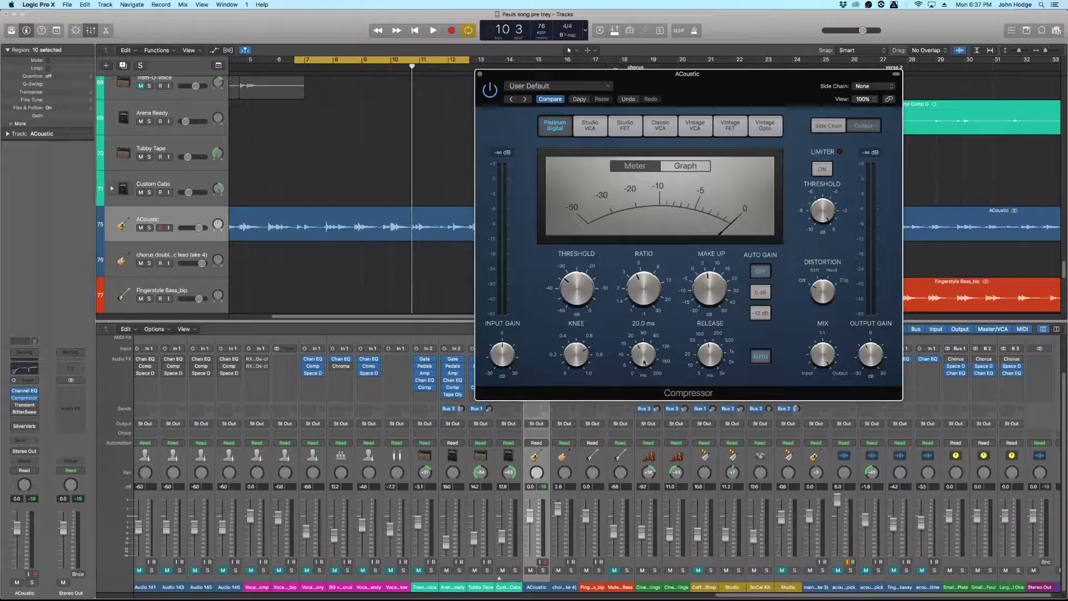
pyautogui.press('space')
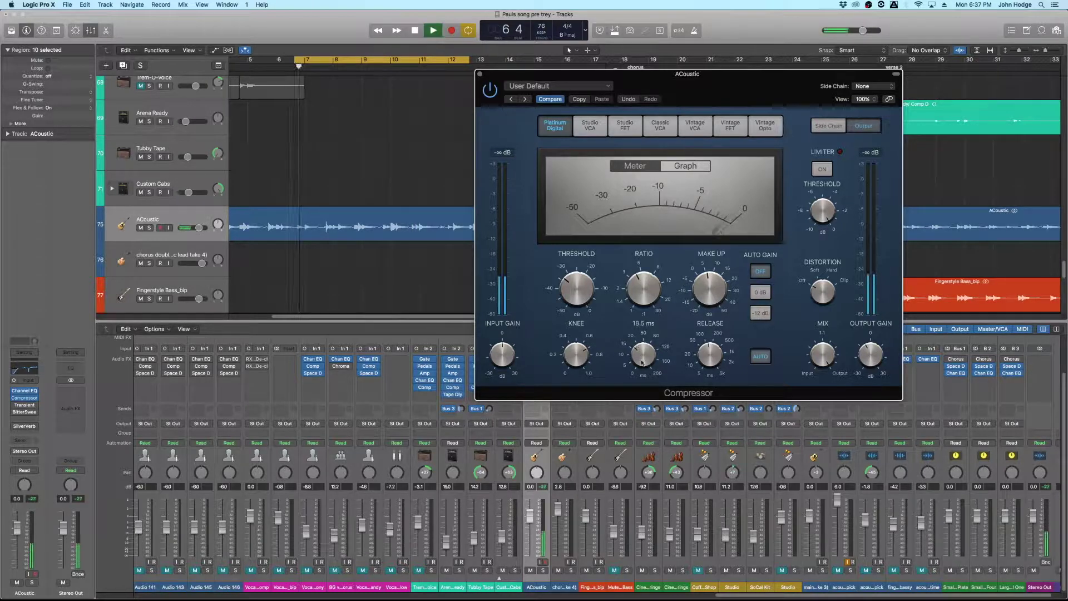
# Try attack values of 13.0, 18.5 and 68.0 ms, settle on 20.0 ms, and close the Compressor.
pyautogui.moveTo(641, 356); pyautogui.dragTo(643, 369)
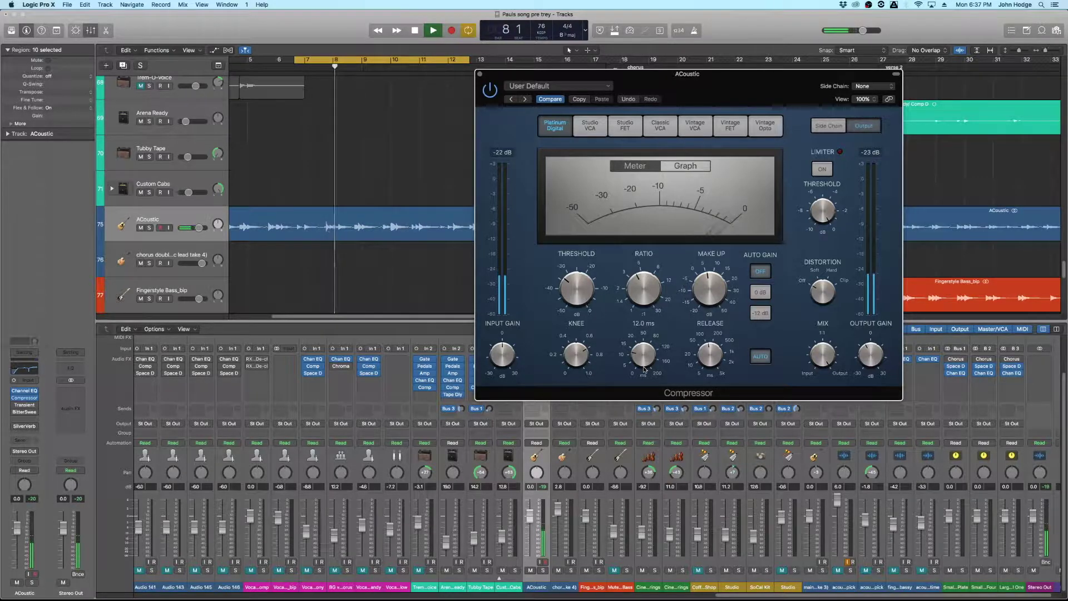
pyautogui.moveTo(643, 368); pyautogui.dragTo(642, 345)
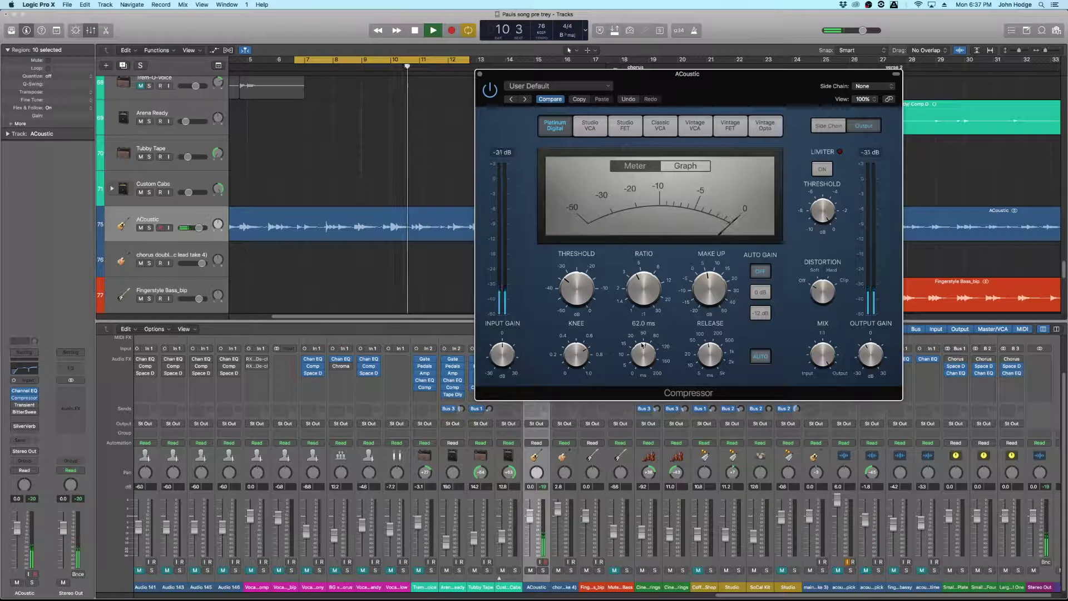
pyautogui.moveTo(642, 345); pyautogui.dragTo(644, 344)
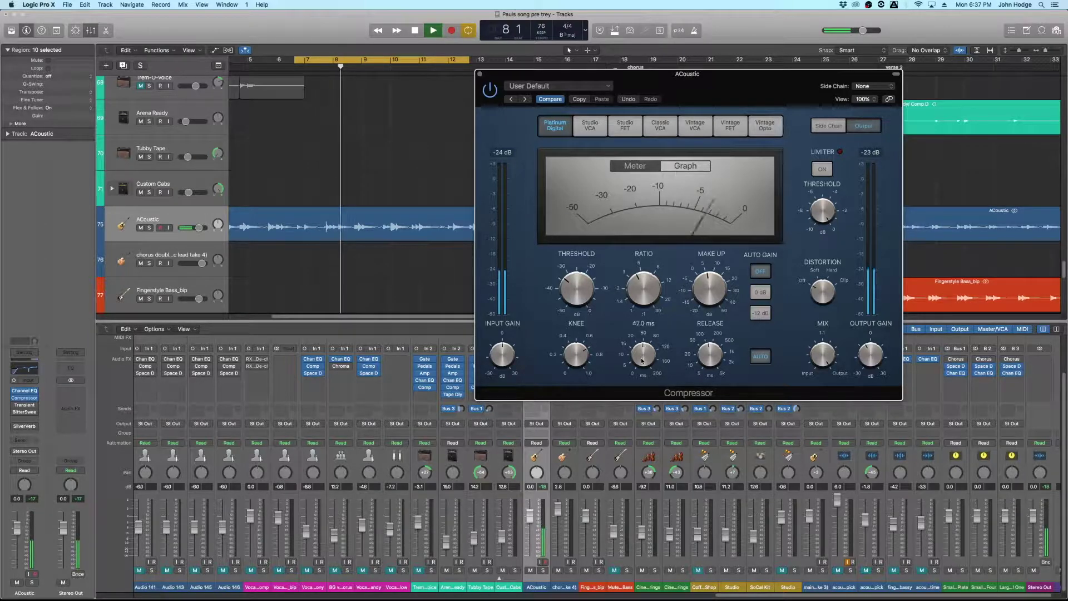
pyautogui.moveTo(641, 354); pyautogui.dragTo(644, 368)
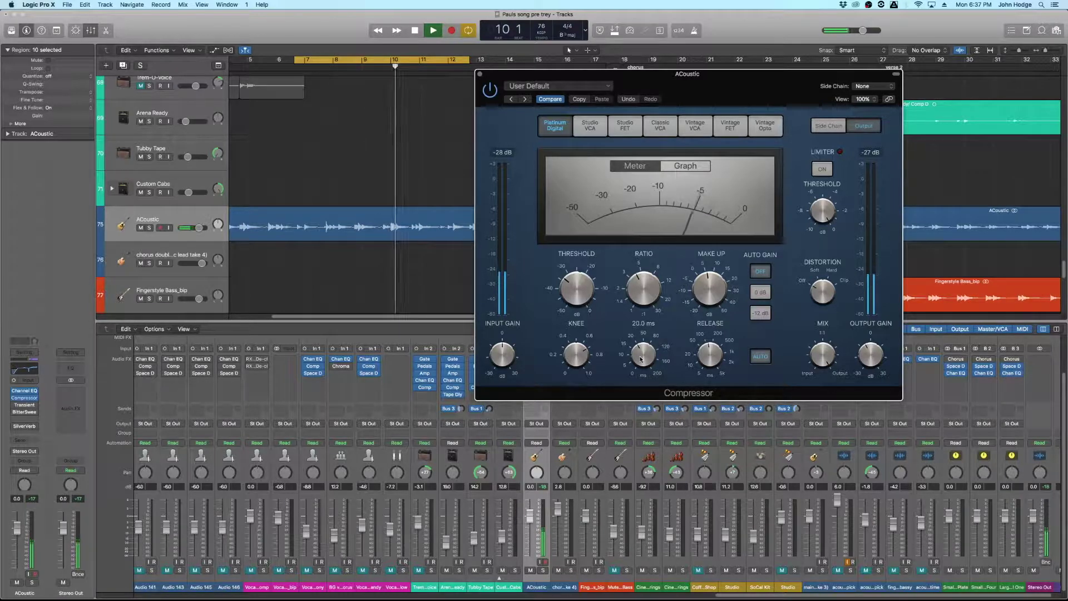
pyautogui.press('space')
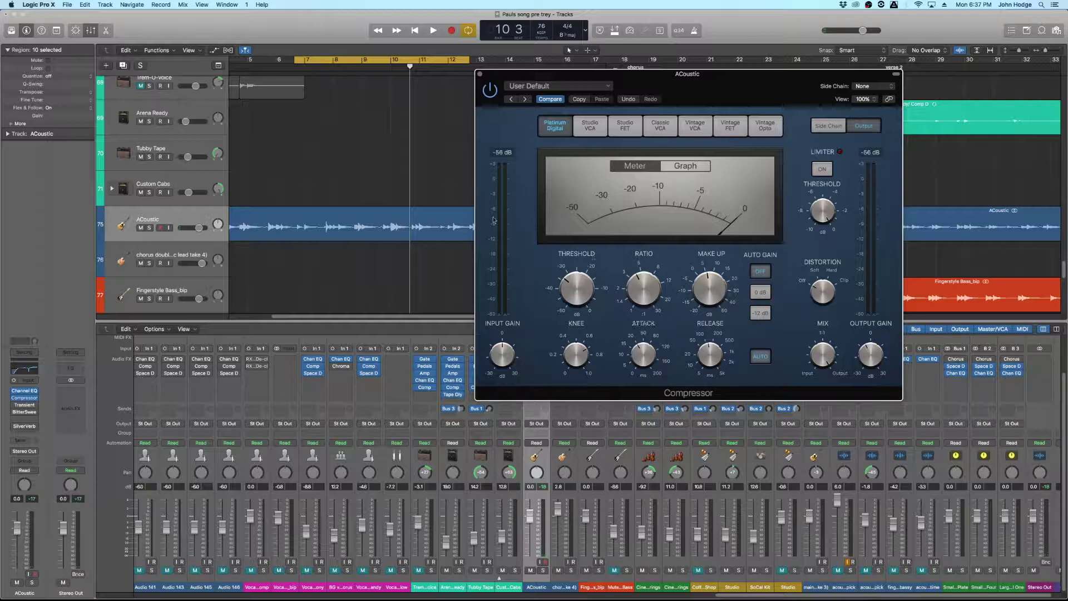
pyautogui.click(479, 74)
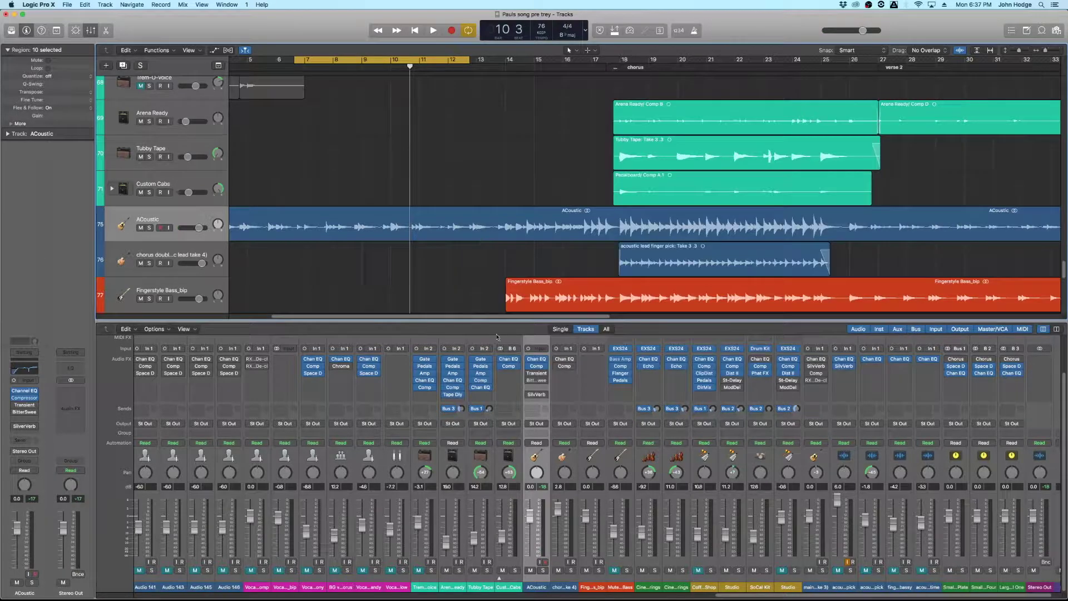
# Open Transient Master on the ACoustic channel and raise its attack amount during playback.
pyautogui.click(536, 376)
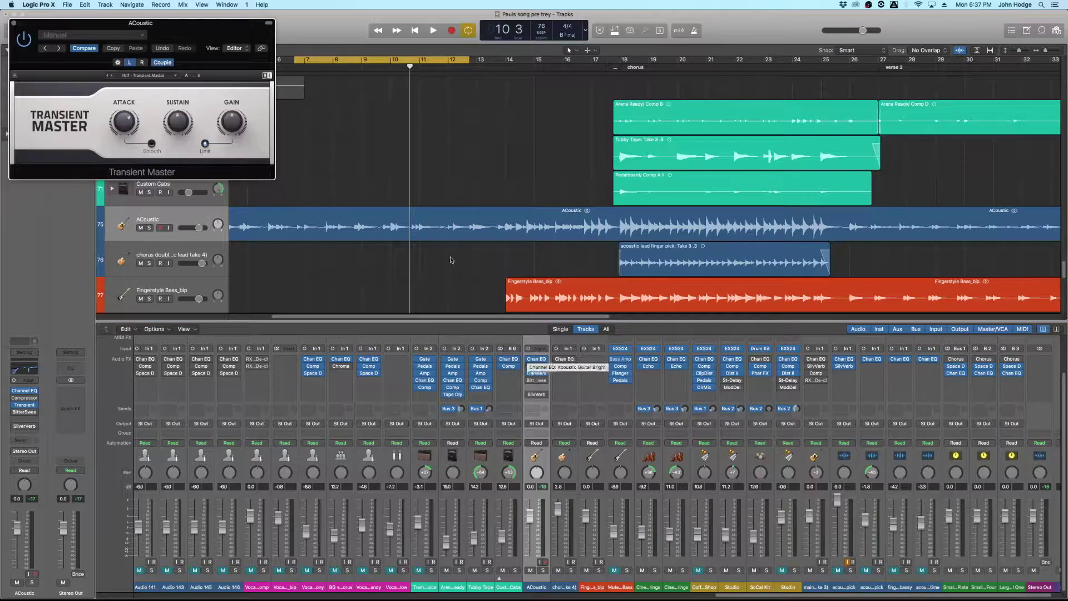
pyautogui.moveTo(208, 35); pyautogui.dragTo(717, 179)
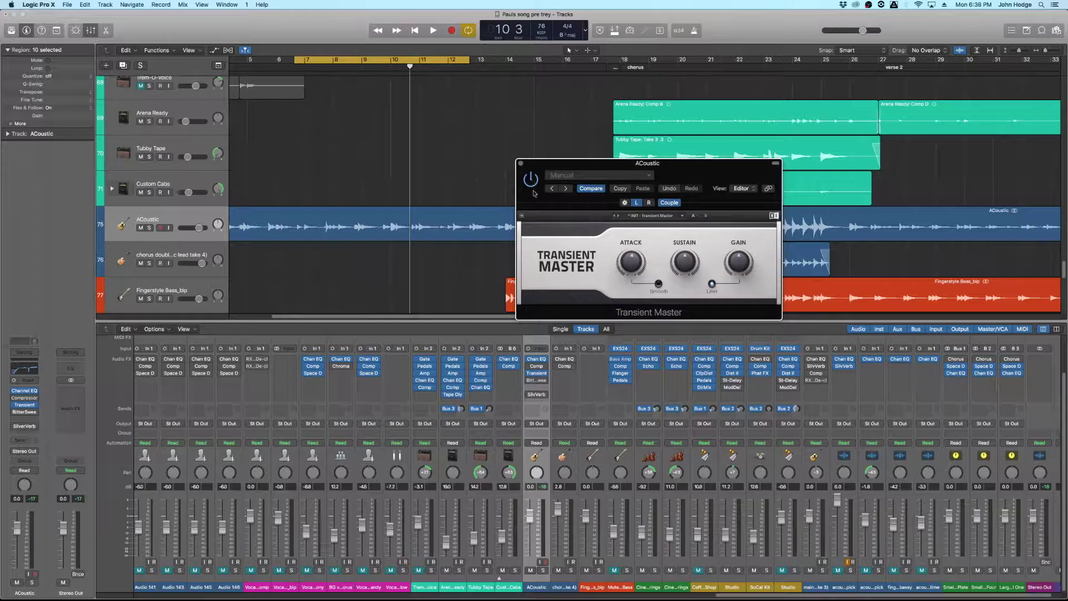
pyautogui.press('space')
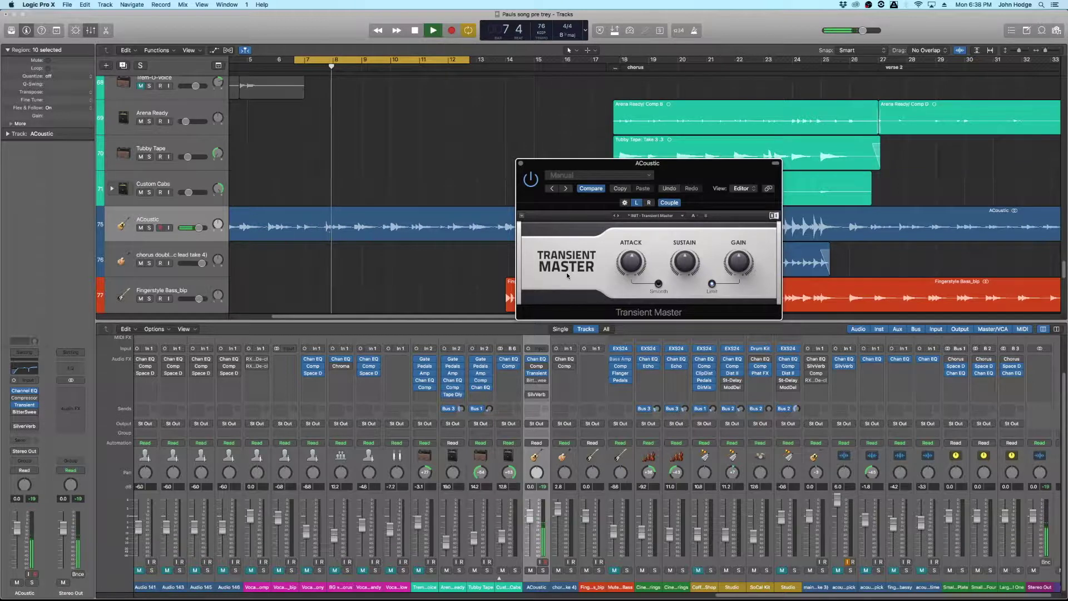
pyautogui.moveTo(632, 268)
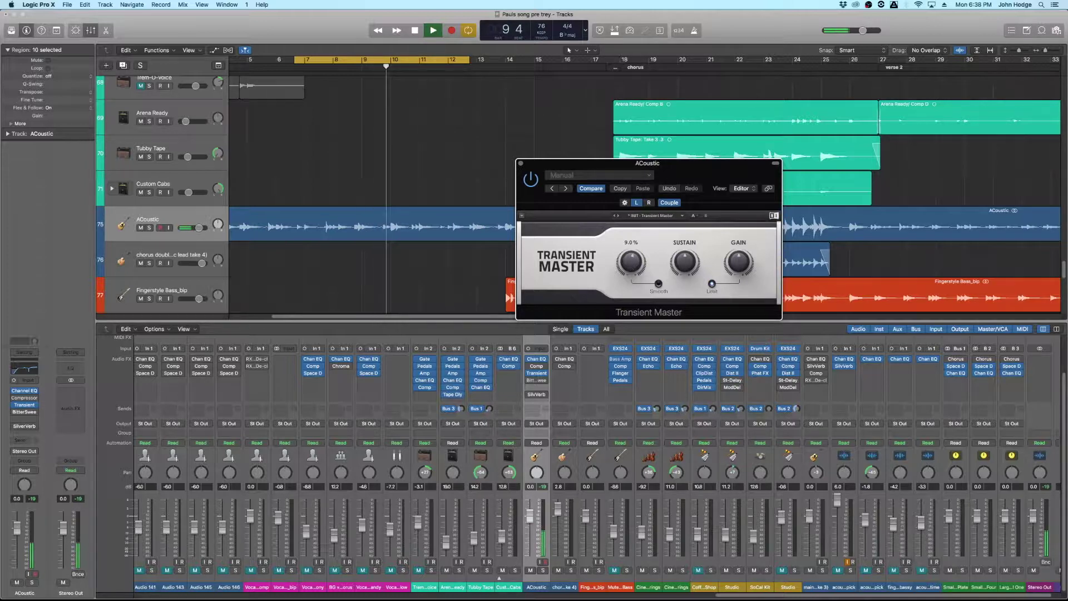
pyautogui.moveTo(633, 267); pyautogui.dragTo(632, 227)
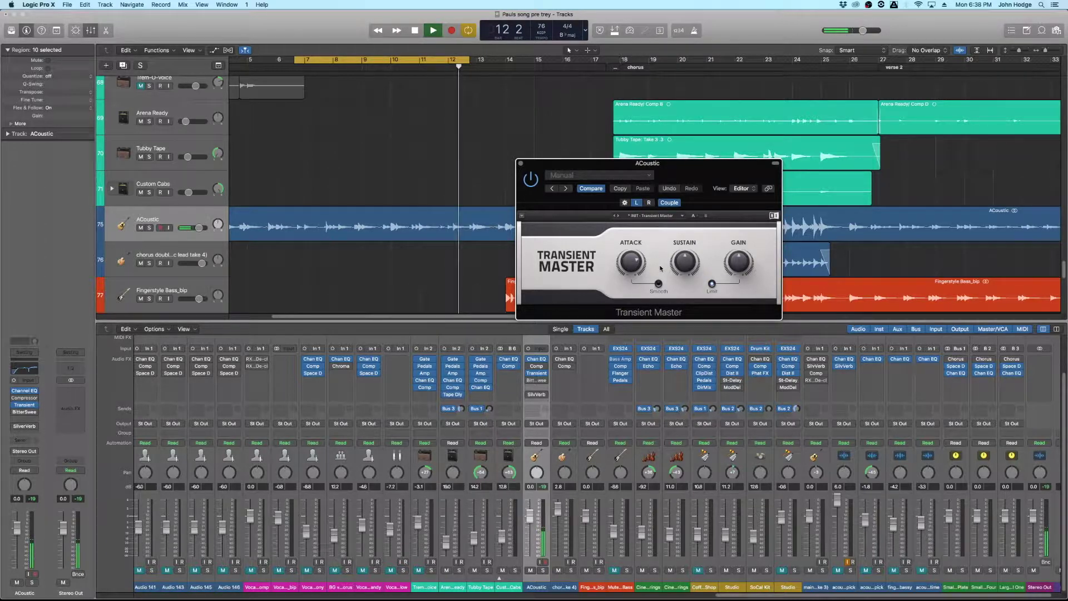
# Replay the cycle from bar 7 to audition the punchier guitar attacks.
pyautogui.press('space')
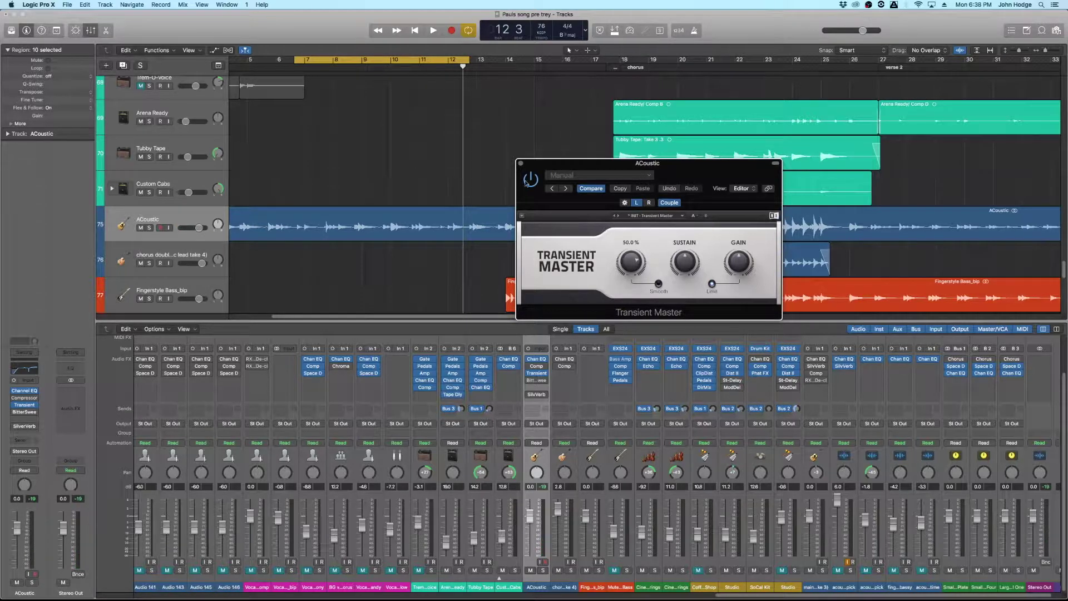
pyautogui.press('space')
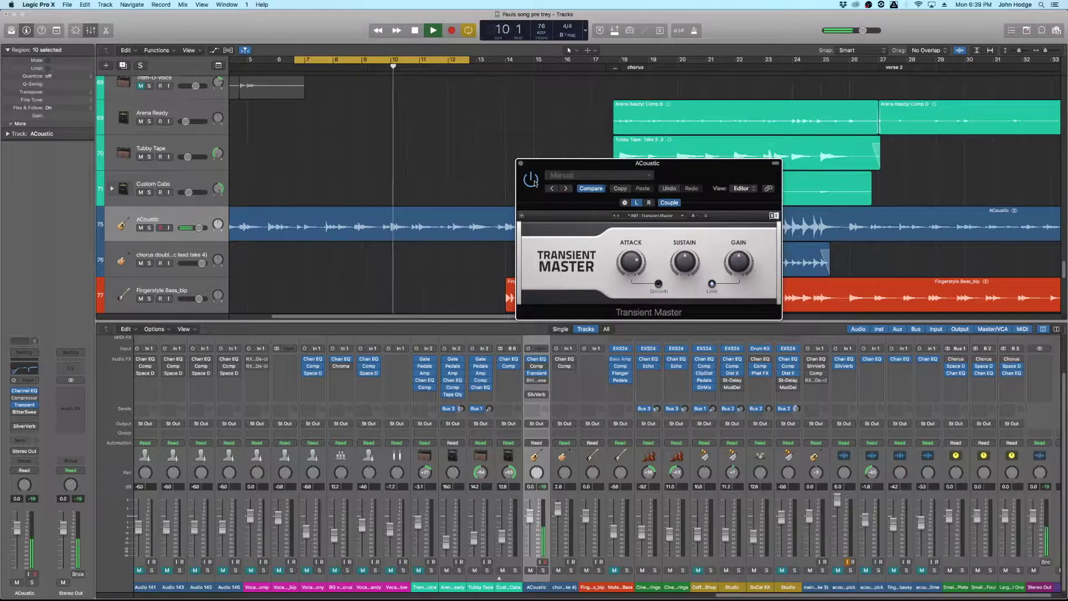
pyautogui.press('space')
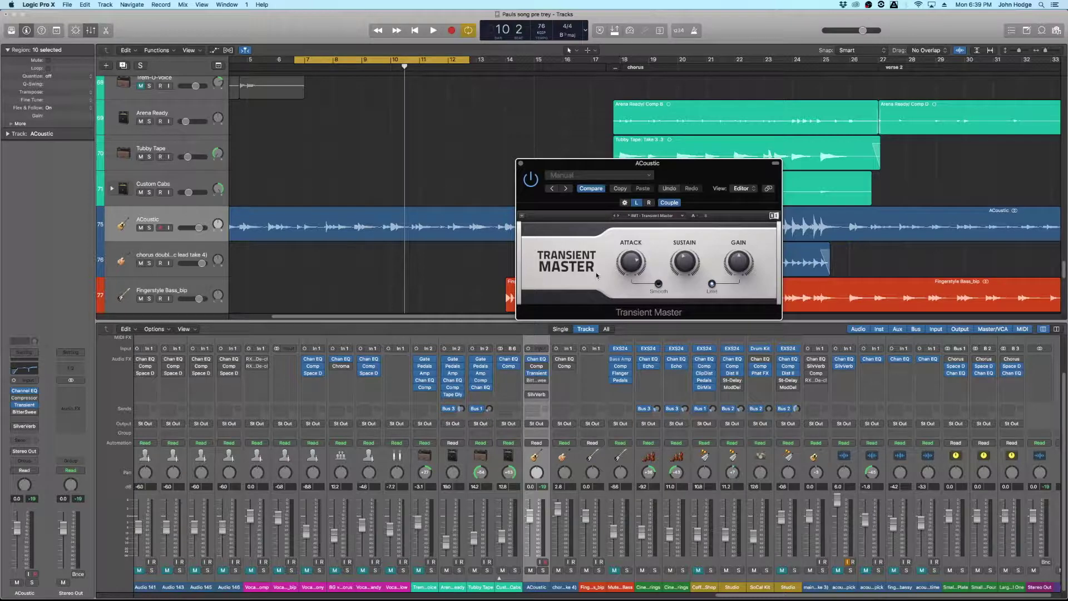
pyautogui.press('space')
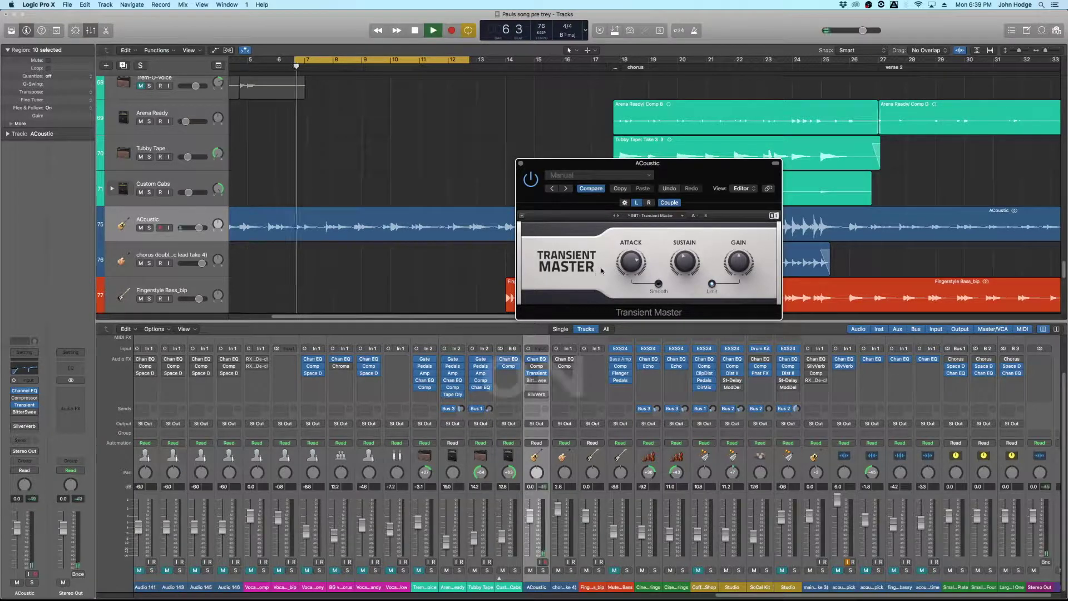
# Bypass Transient Master, switch it back on to compare, then stop playback.
pyautogui.click(529, 181)
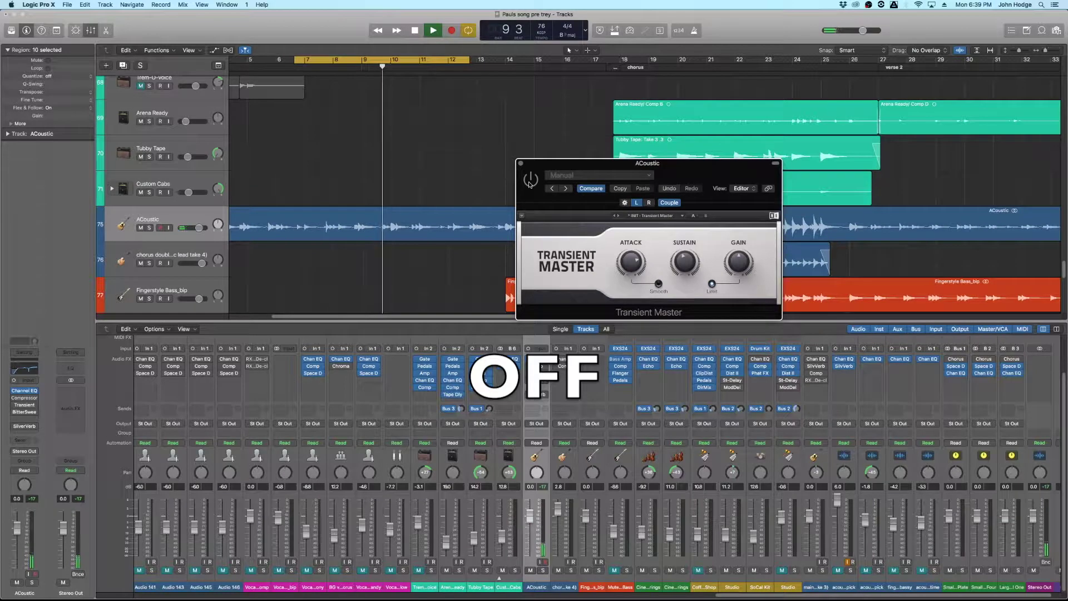
pyautogui.click(530, 181)
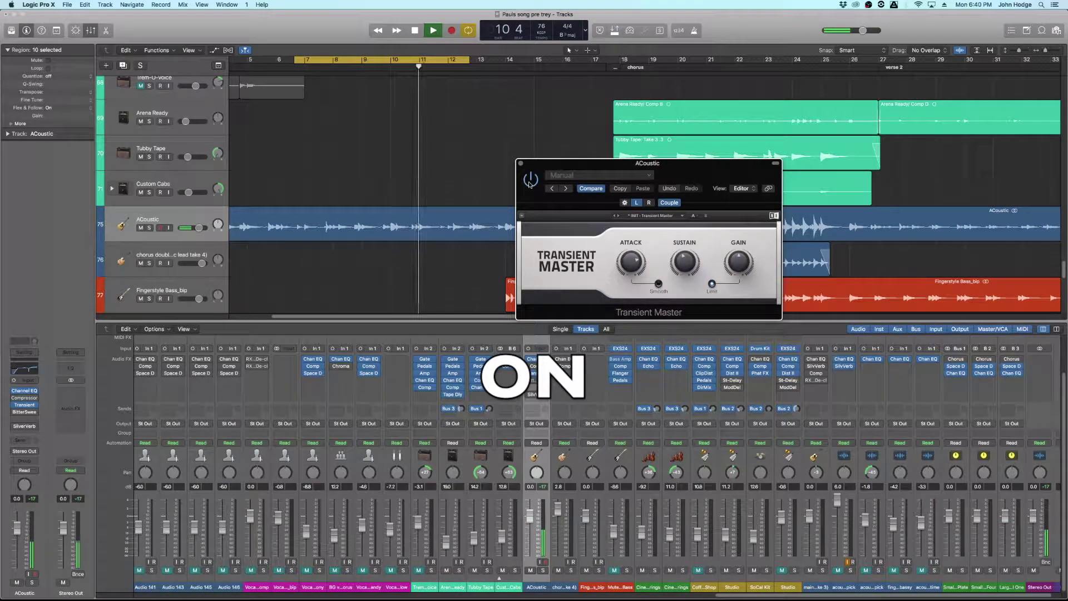
pyautogui.press('space')
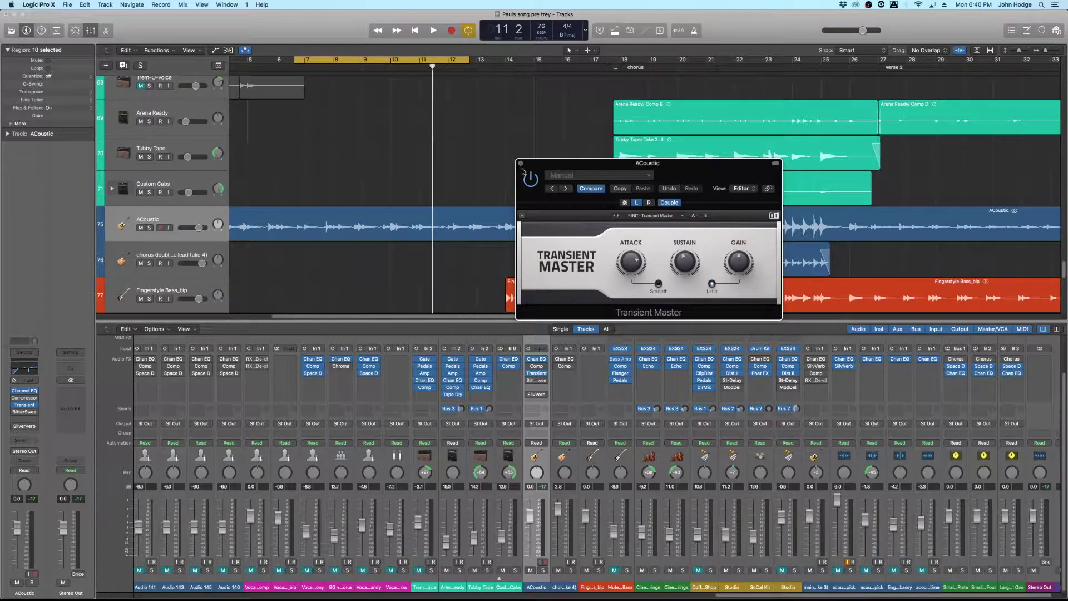
# Close Transient Master, open Flux BitterSweet on the ACoustic channel, and set its amount to about 0%.
pyautogui.click(521, 164)
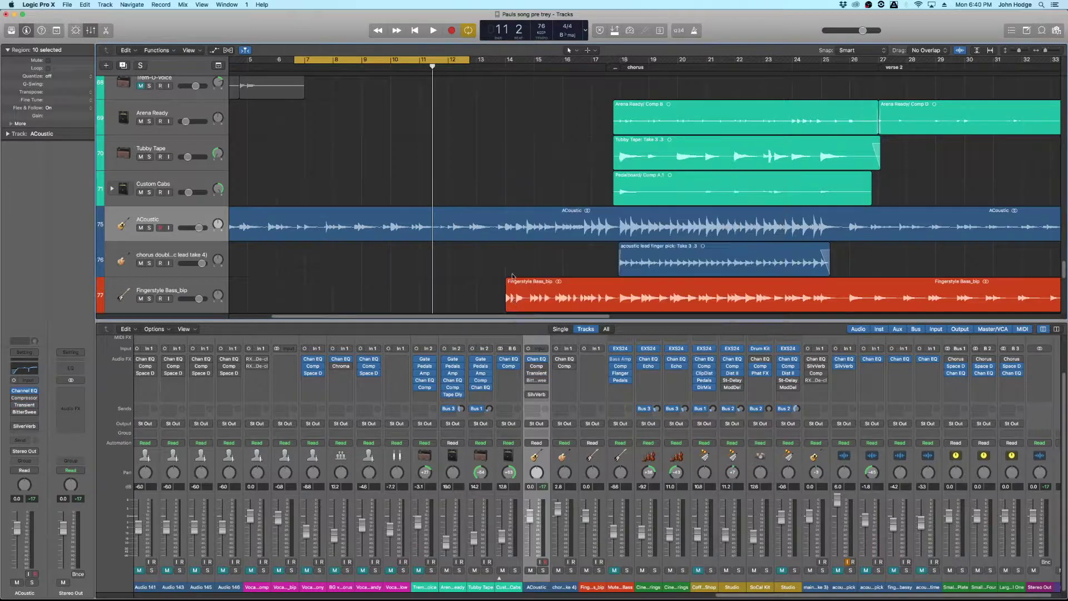
pyautogui.click(528, 381)
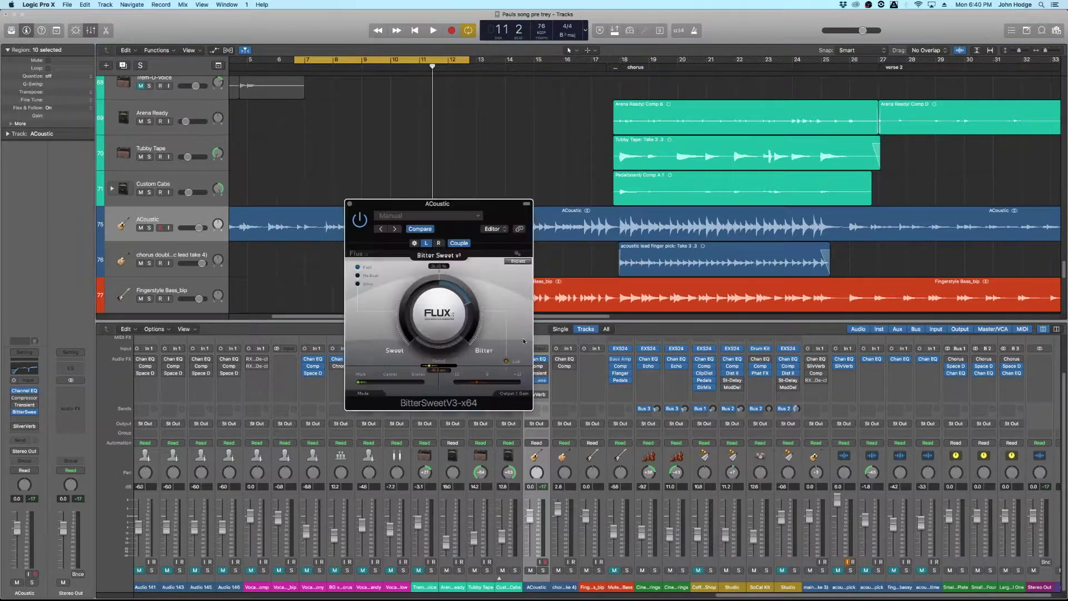
pyautogui.moveTo(441, 214); pyautogui.dragTo(625, 139)
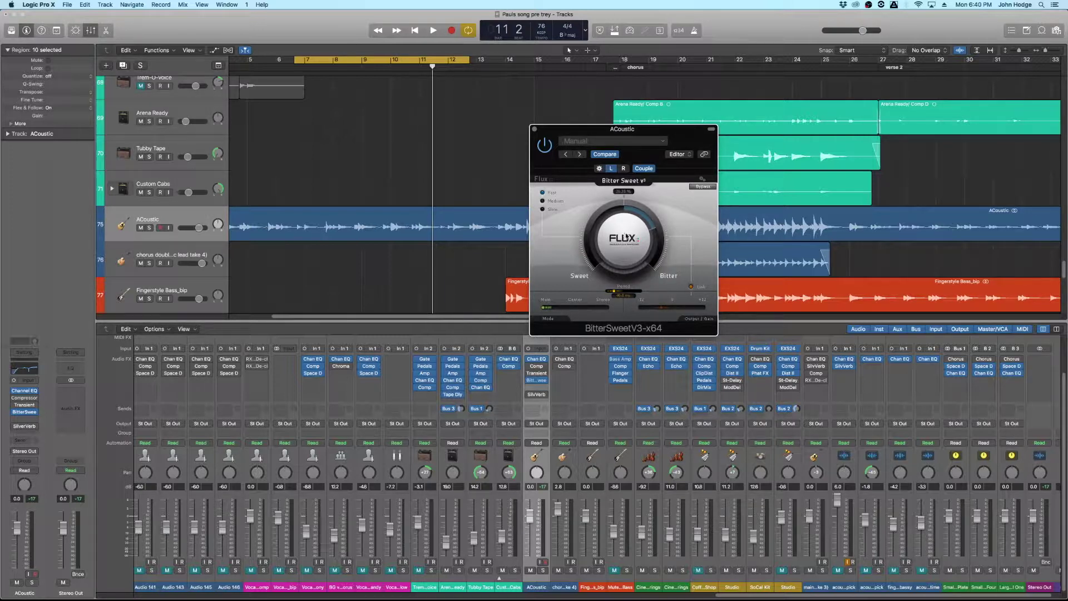
pyautogui.moveTo(627, 237); pyautogui.dragTo(637, 66)
pyautogui.moveTo(633, 247); pyautogui.dragTo(636, 290)
pyautogui.press('space')
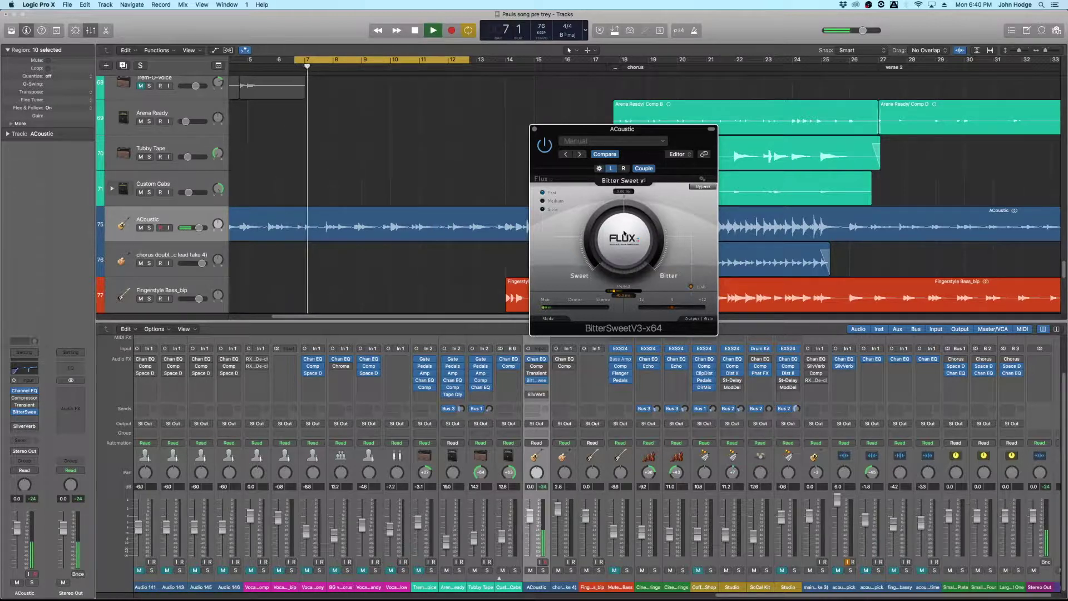
# Push the Bitter Sweet amount toward Sweet, then raise it toward Bitter, and stop playback.
pyautogui.moveTo(624, 234); pyautogui.dragTo(655, 430)
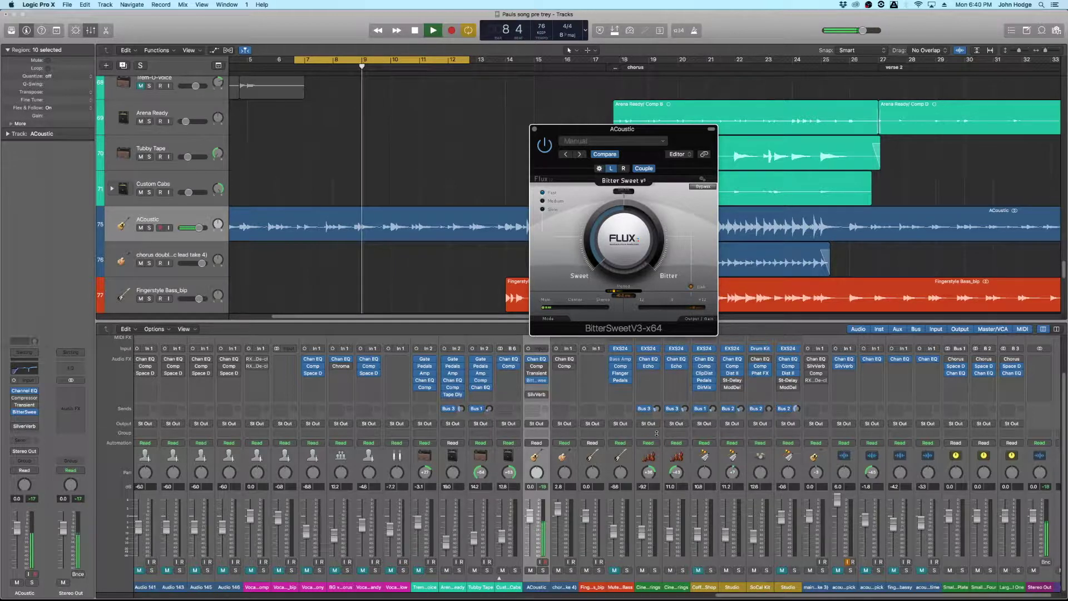
pyautogui.moveTo(656, 433); pyautogui.dragTo(655, 424)
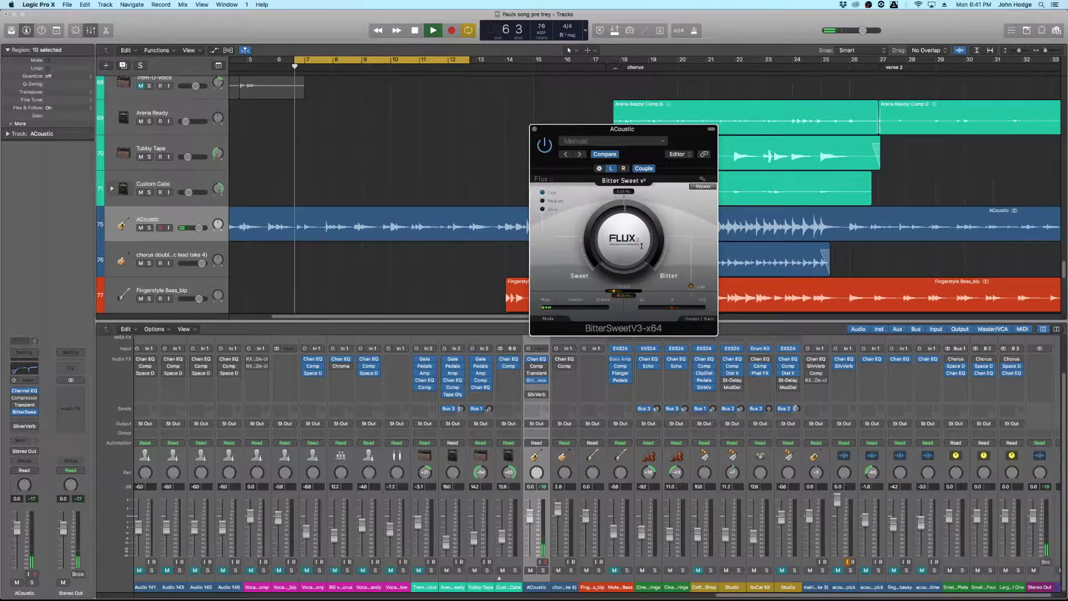
pyautogui.moveTo(641, 246); pyautogui.dragTo(637, 138)
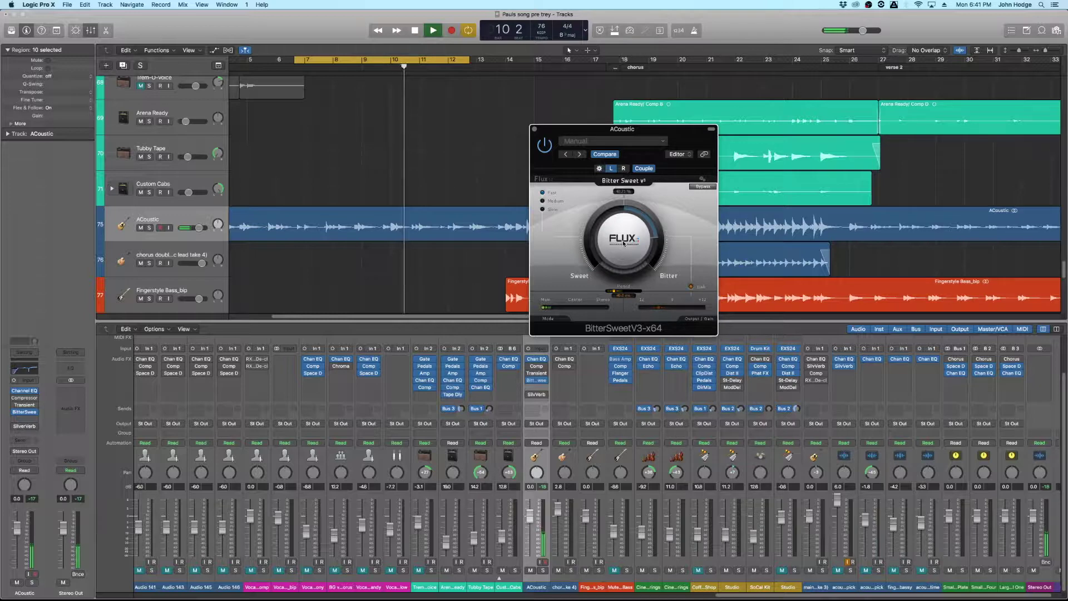
pyautogui.press('space')
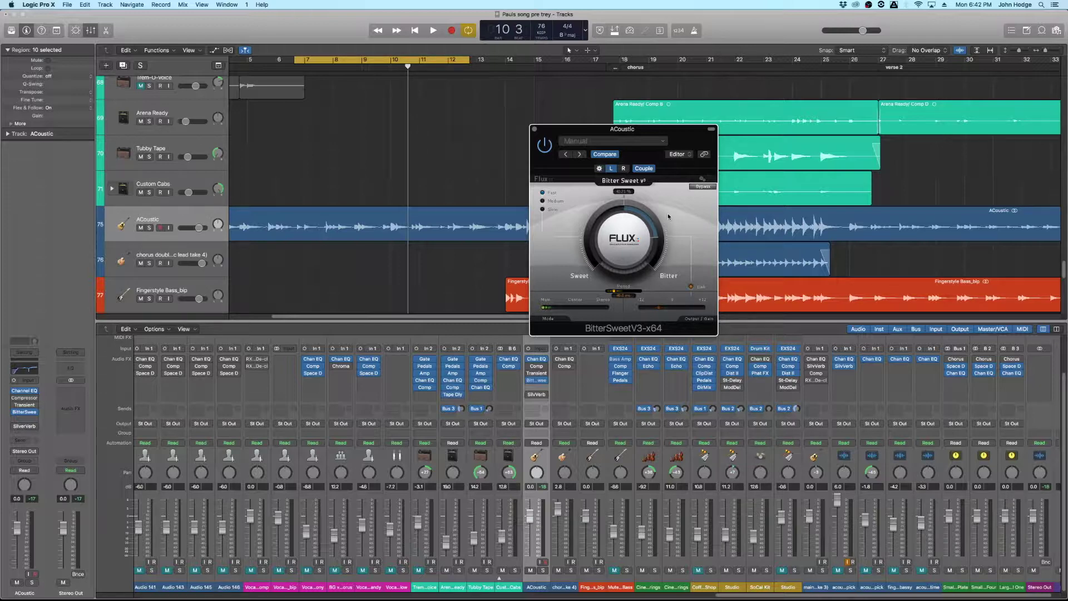
pyautogui.press('space')
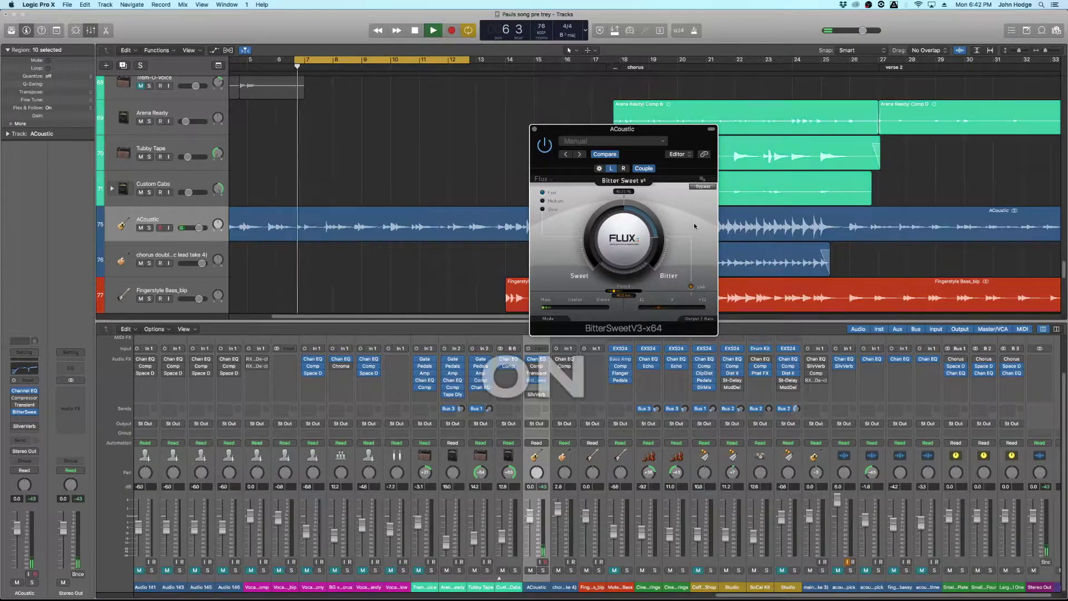
pyautogui.click(702, 187)
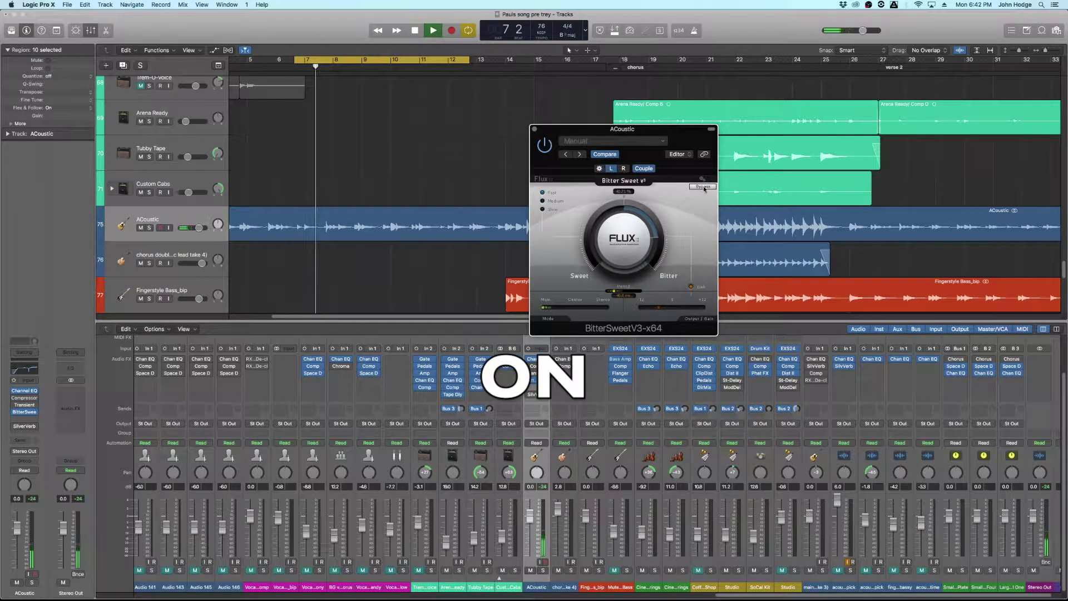
pyautogui.click(703, 187)
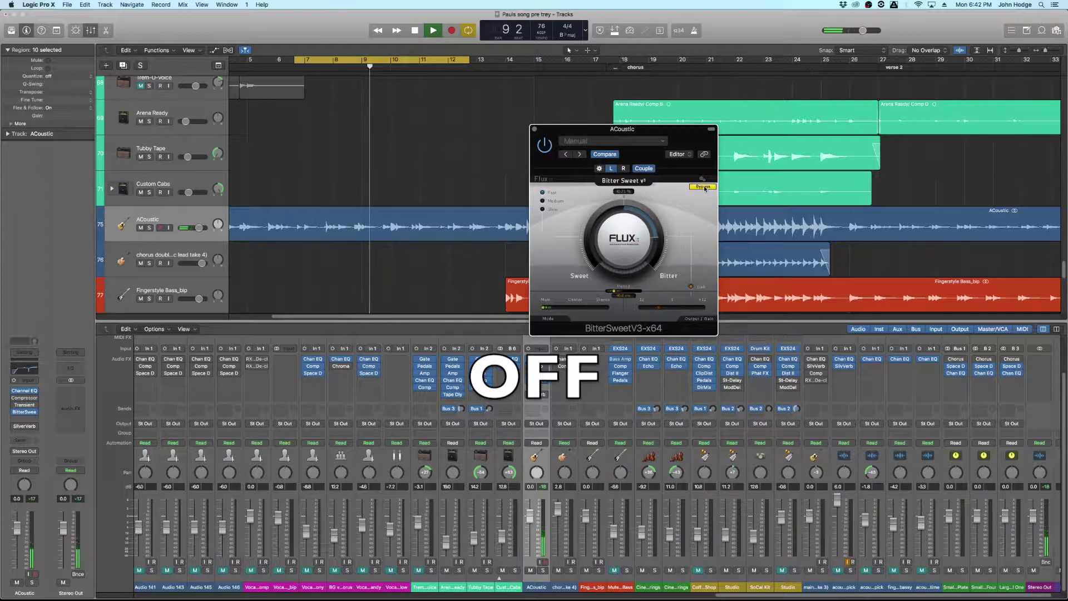
pyautogui.click(704, 187)
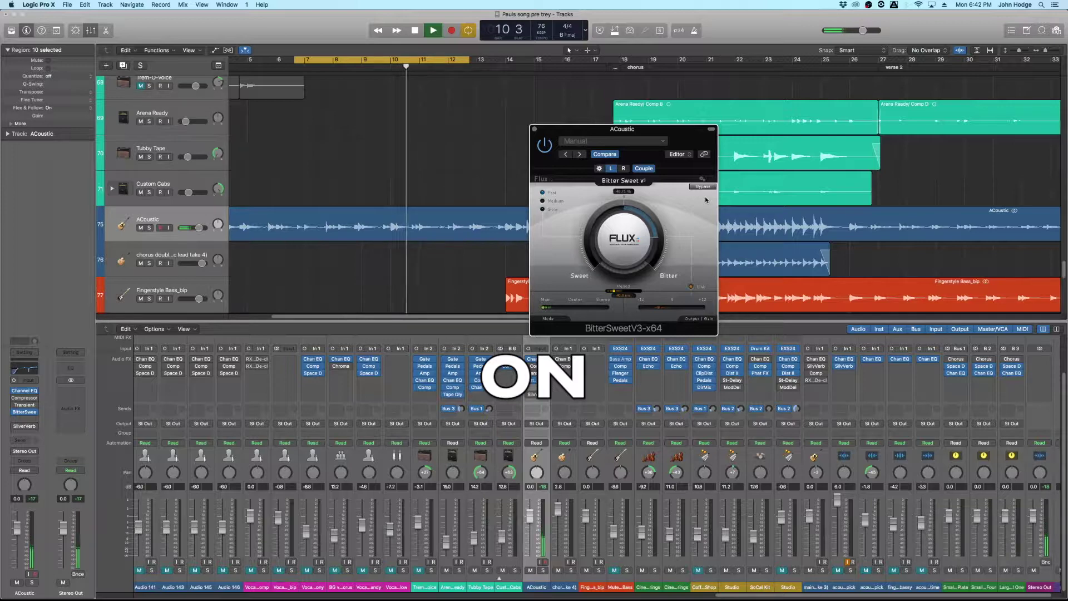
pyautogui.press('space')
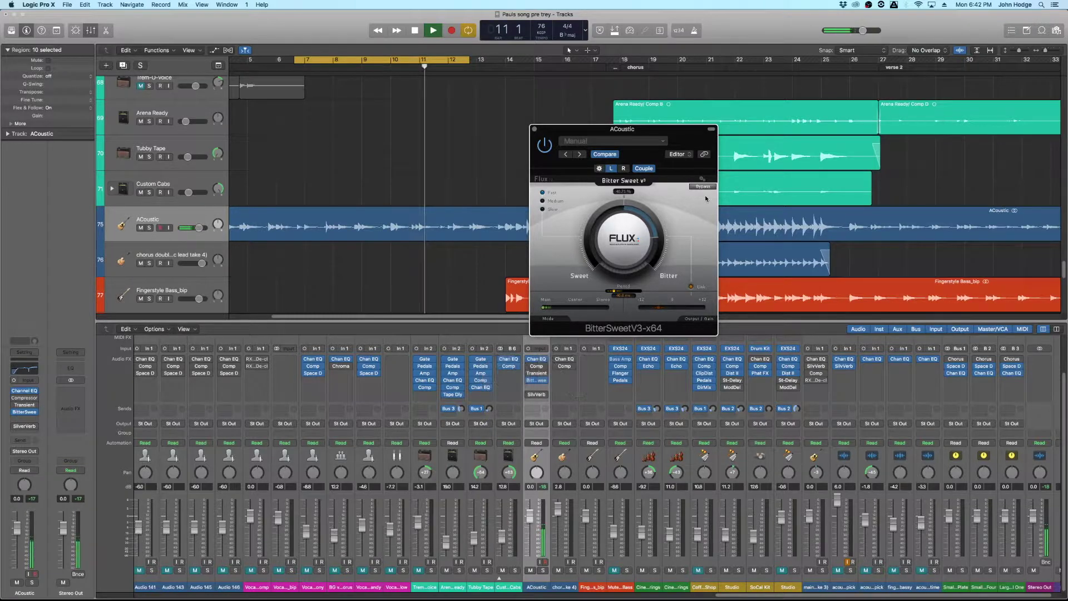